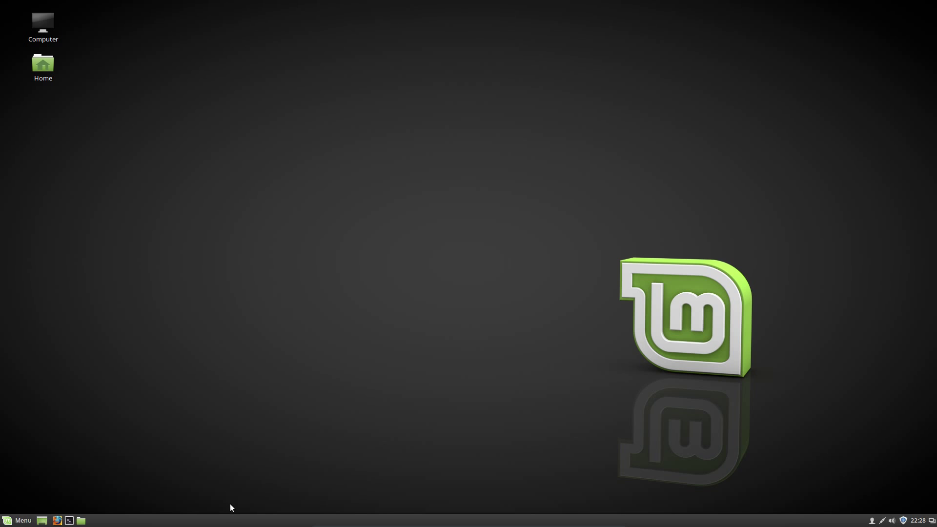
- Remove the bottom panel and open Panel settings
{"action": "right_click", "coordinate": [250, 522]}
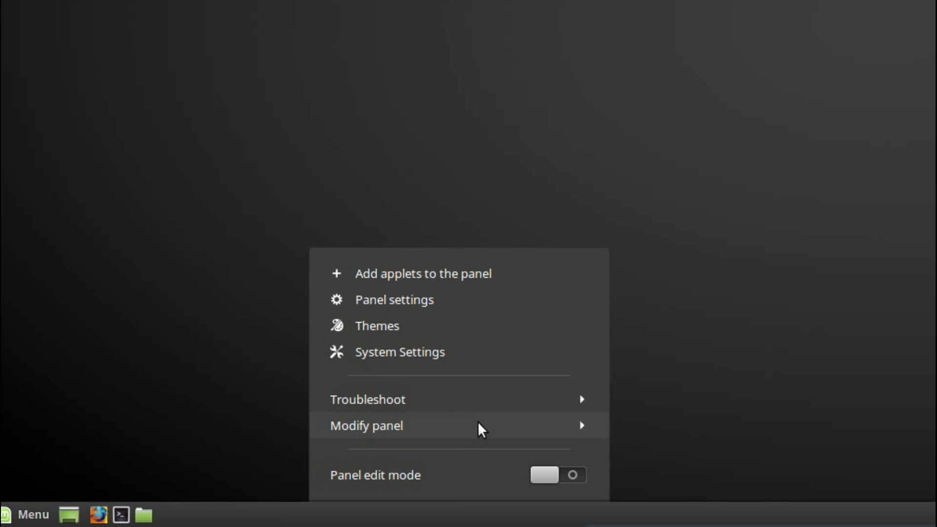
{"action": "left_click", "coordinate": [584, 426]}
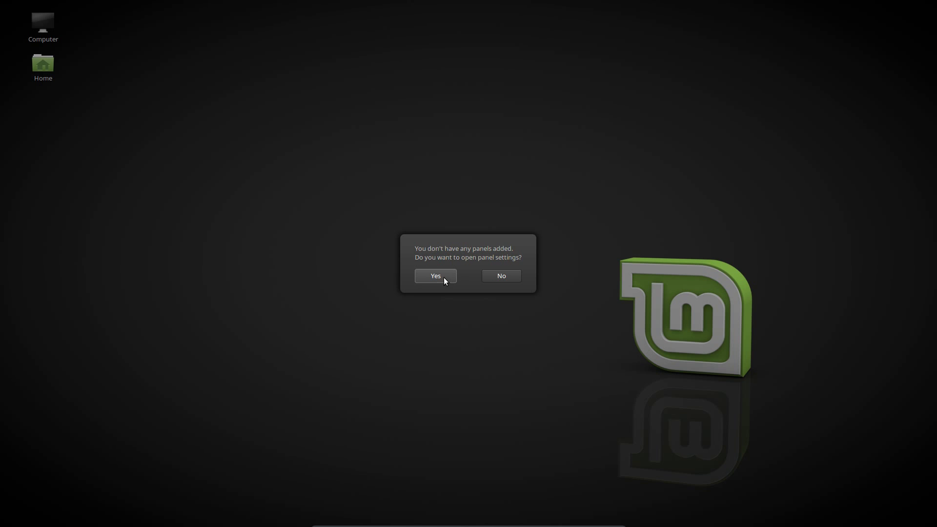
{"action": "left_click", "coordinate": [436, 276]}
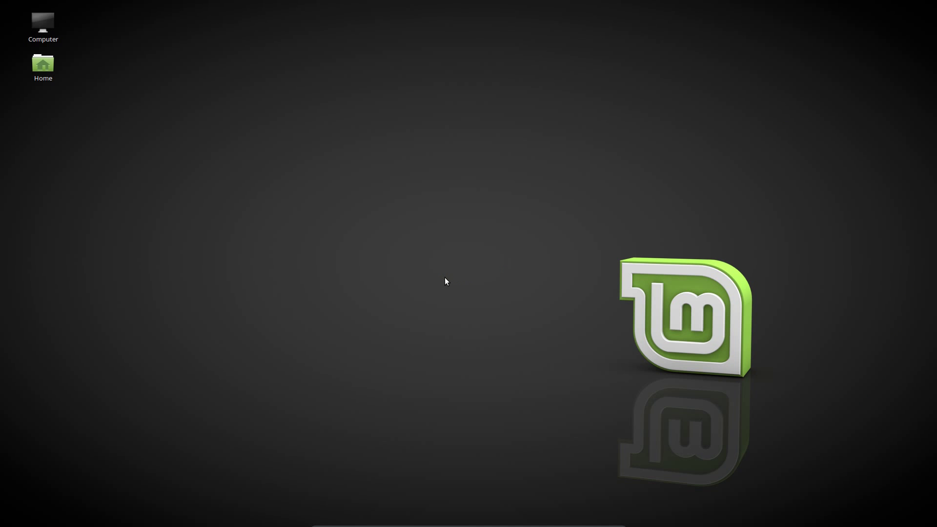
- Add two new panels, one on the left edge and one along the top edge
{"action": "left_click", "coordinate": [373, 192]}
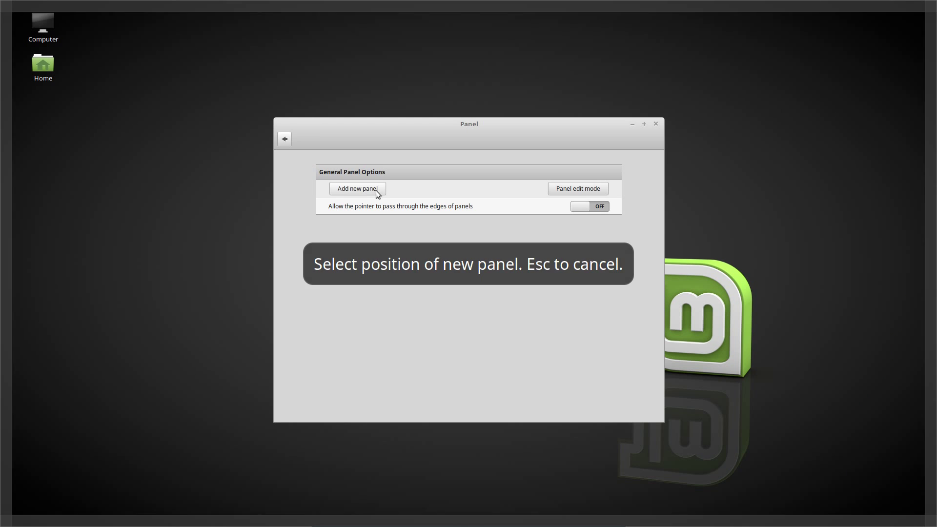
{"action": "left_click", "coordinate": [2, 297]}
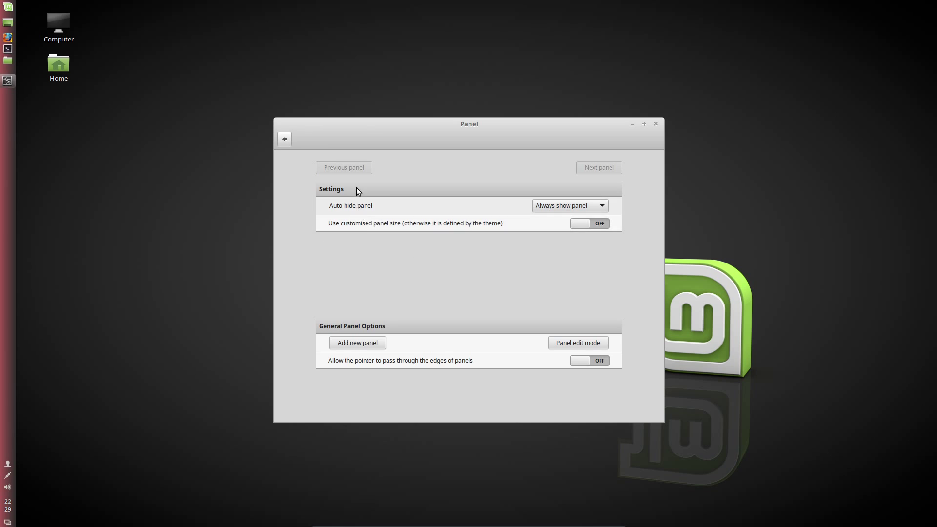
{"action": "left_click", "coordinate": [365, 347]}
{"action": "left_click", "coordinate": [324, 6]}
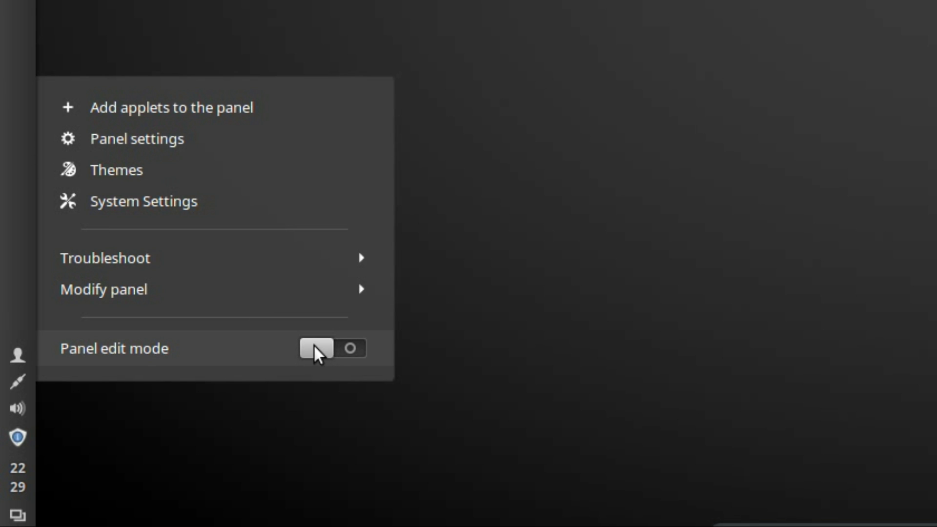
- In panel edit mode, drag the user and volume applets from the left panel onto the top panel's right end
{"action": "left_click", "coordinate": [318, 348]}
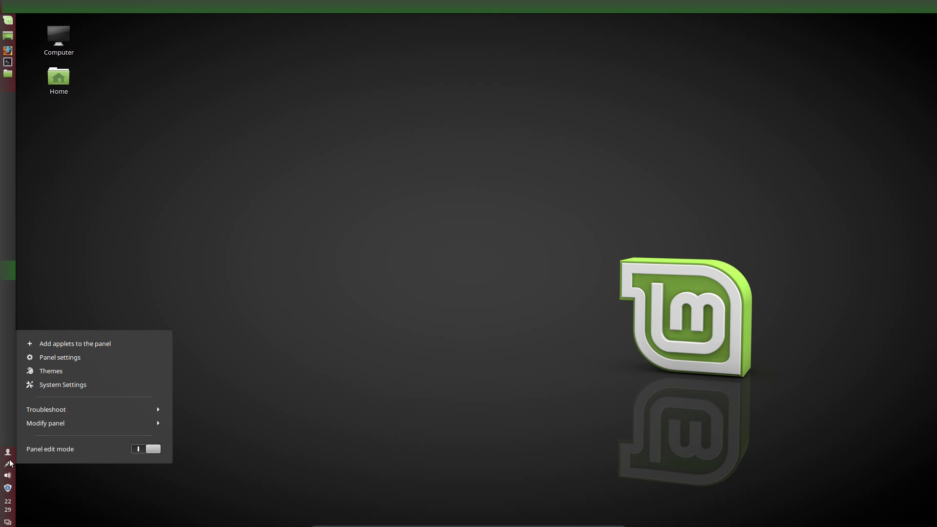
{"action": "left_click_drag", "start_coordinate": [8, 453], "coordinate": [931, 5]}
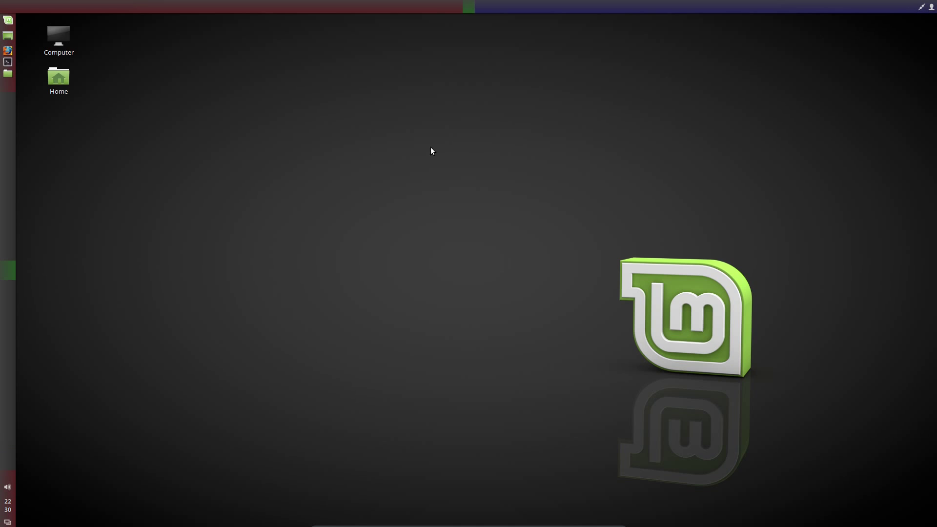
{"action": "mouse_move", "coordinate": [8, 476]}
{"action": "left_mouse_down"}
{"action": "mouse_move", "coordinate": [641, 266]}
{"action": "mouse_move", "coordinate": [791, 69]}
{"action": "mouse_move", "coordinate": [923, 50]}
{"action": "mouse_move", "coordinate": [906, 10]}
{"action": "left_mouse_up"}
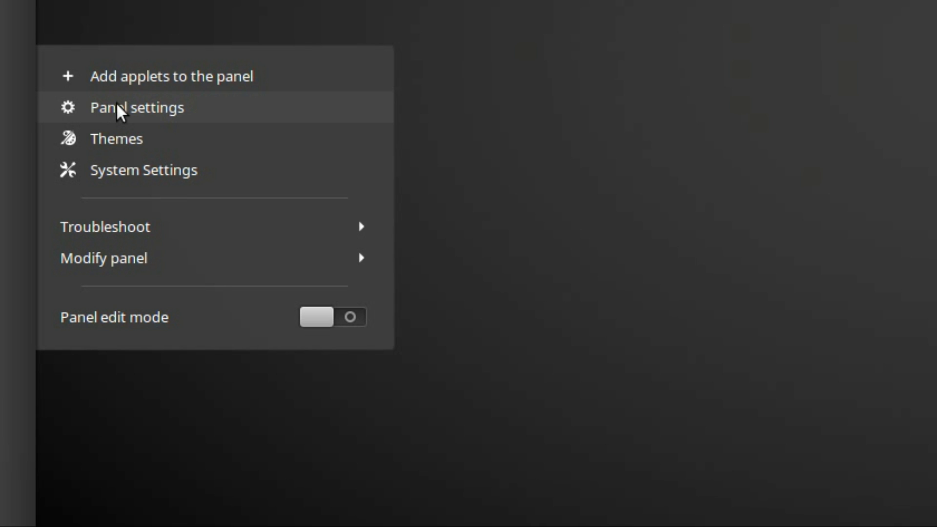
- Enable customised panel size for both panels, widening the left panel to its maximum
{"action": "left_click", "coordinate": [117, 104]}
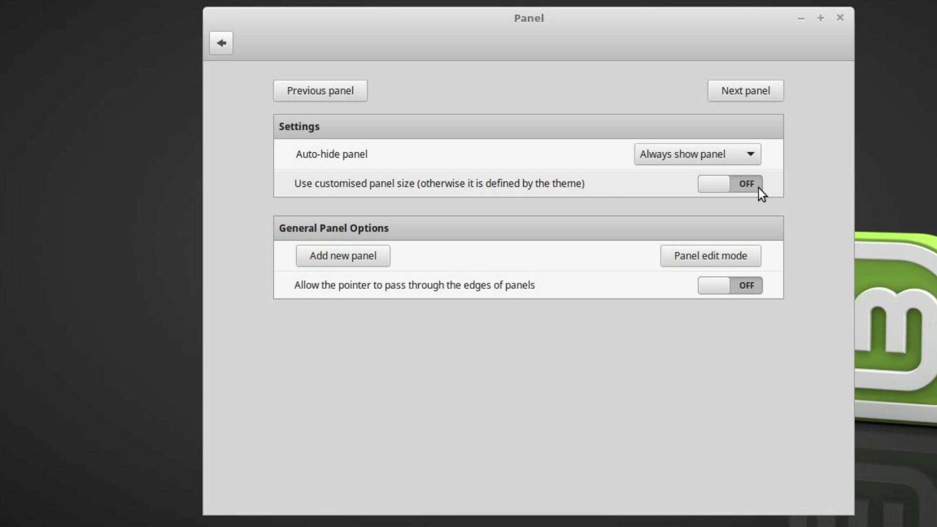
{"action": "left_click", "coordinate": [746, 186]}
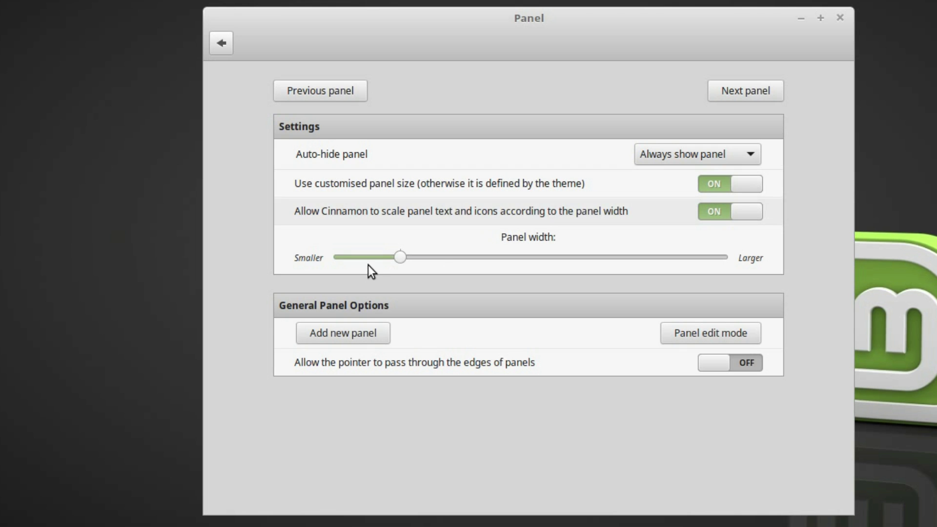
{"action": "left_click_drag", "start_coordinate": [400, 260], "coordinate": [756, 265]}
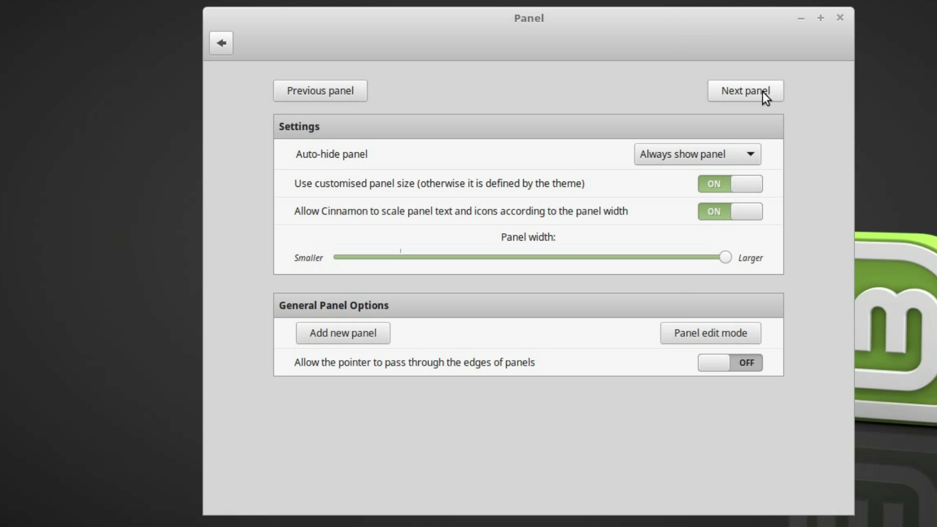
{"action": "left_click", "coordinate": [762, 92]}
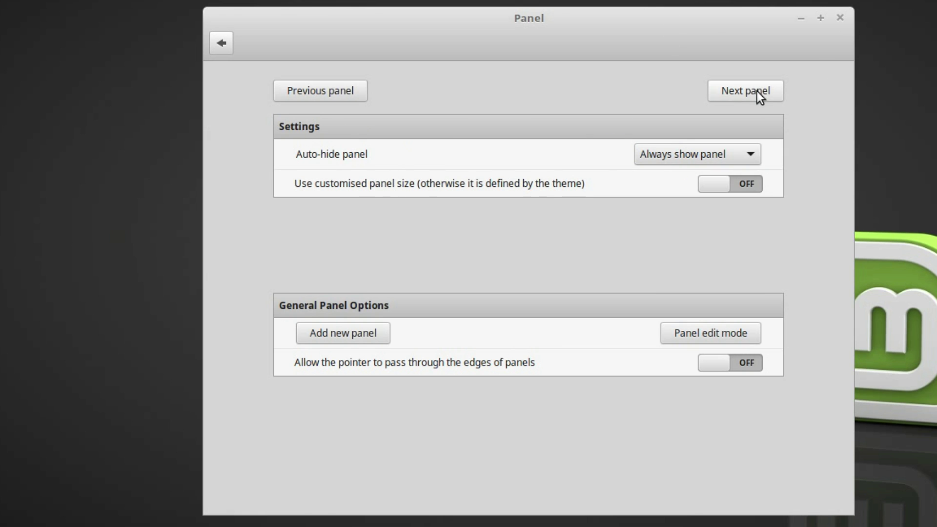
{"action": "left_click", "coordinate": [727, 185]}
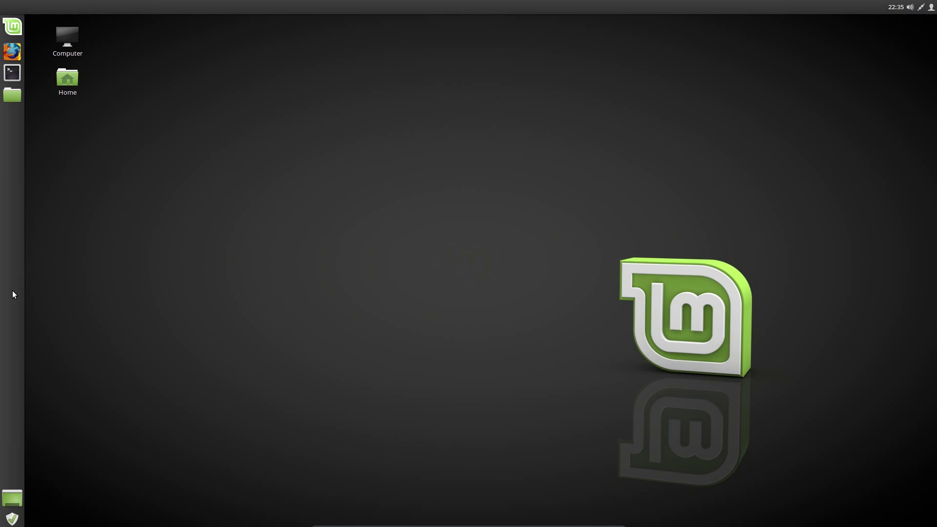
- Launch a terminal from the Terminal launcher in the left panel
{"action": "left_click", "coordinate": [16, 70]}
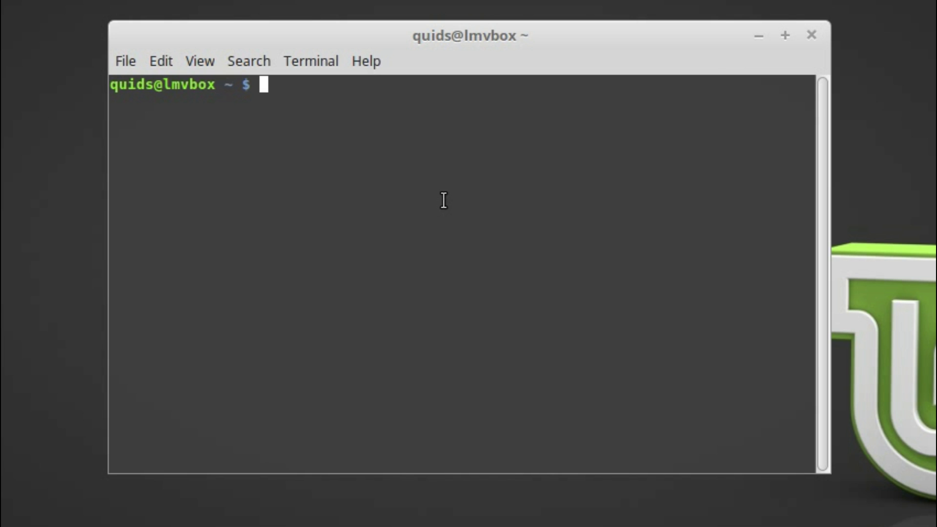
- Download Global-AppMenu master.zip with wget, then type sudo apt install unity-gtk2-module unity-gtk3-module
{"action": "type", "text": "wget"}
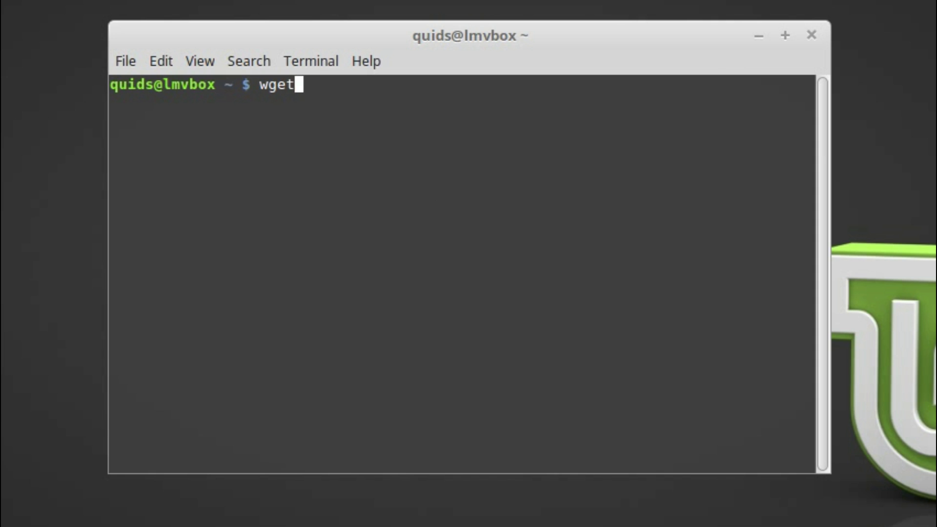
{"action": "type", "text": " github.c"}
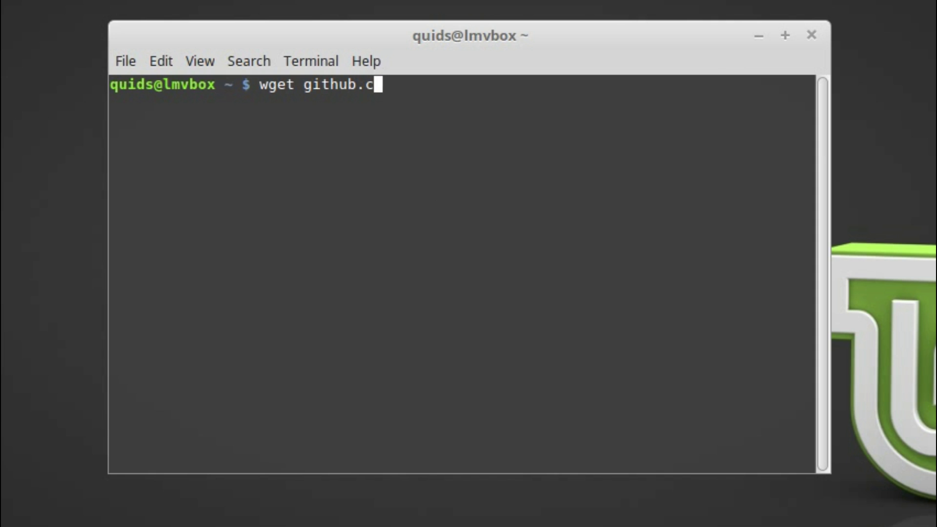
{"action": "type", "text": "om/lest"}
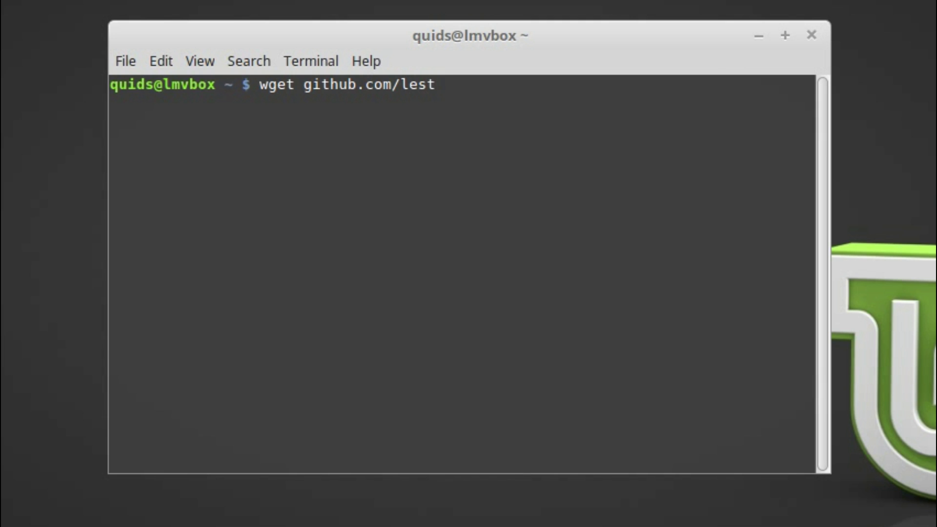
{"action": "type", "text": "cape/Global-App"}
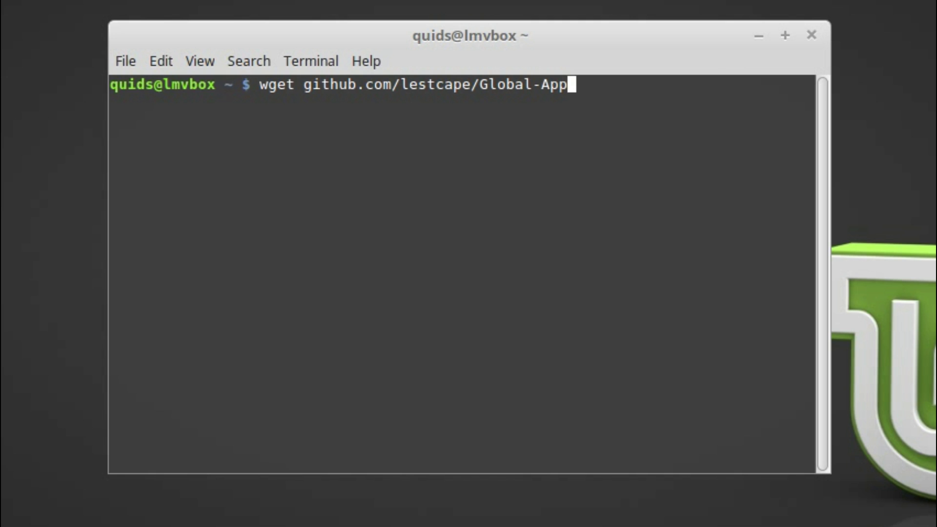
{"action": "type", "text": "Menu/ar"}
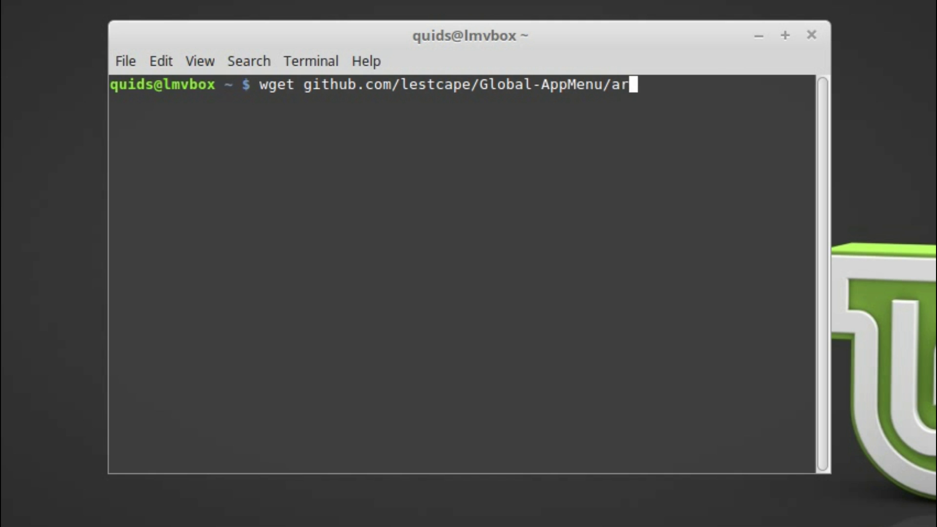
{"action": "type", "text": "chive/.master.zip"}
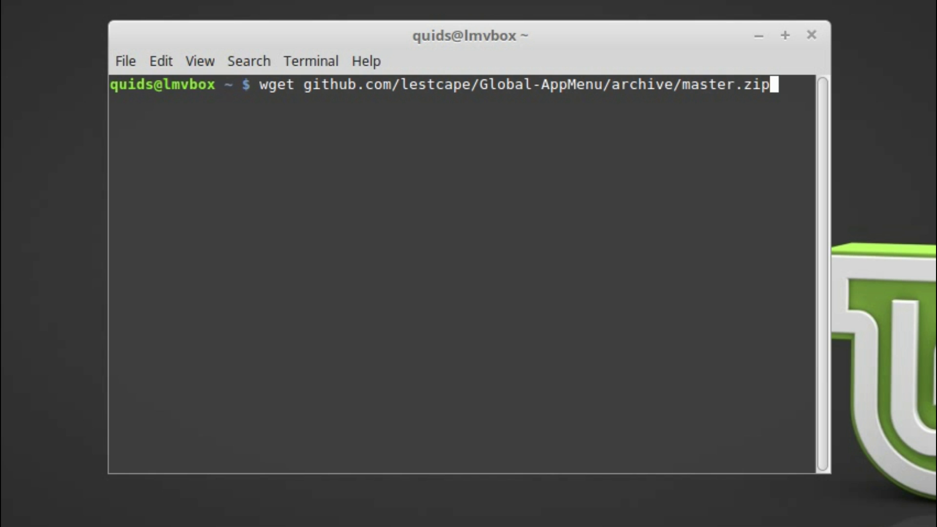
{"action": "key", "text": "Return"}
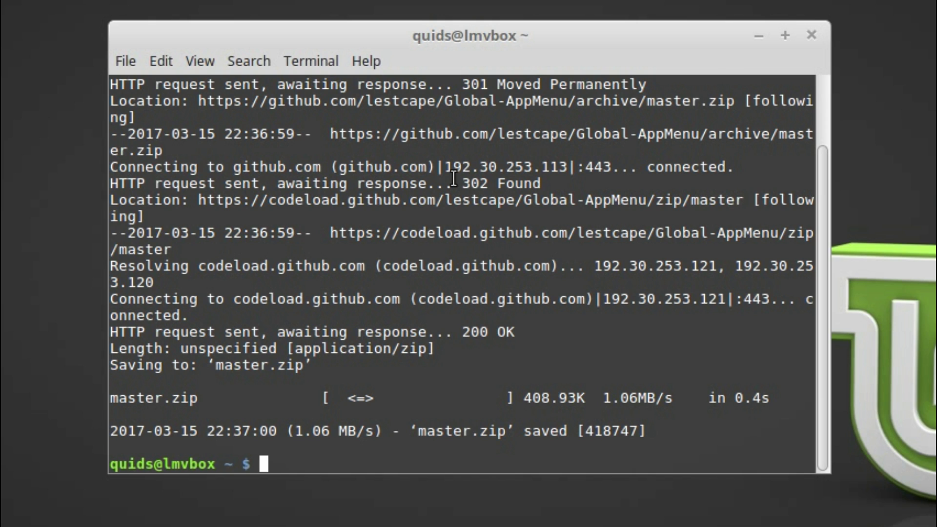
{"action": "type", "text": "sudp"}
{"action": "key", "text": "BackSpace"}
{"action": "type", "text": "o apt "}
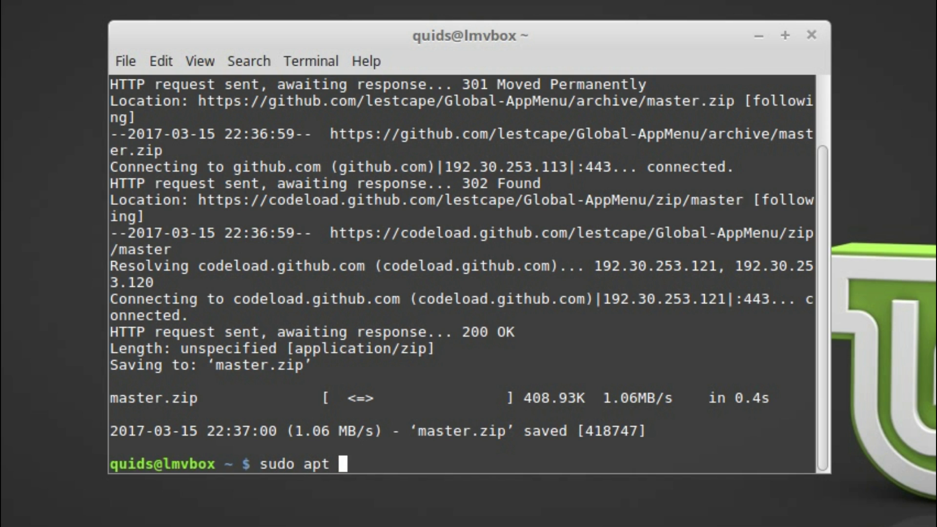
{"action": "type", "text": "install unity-gtk2-mo"}
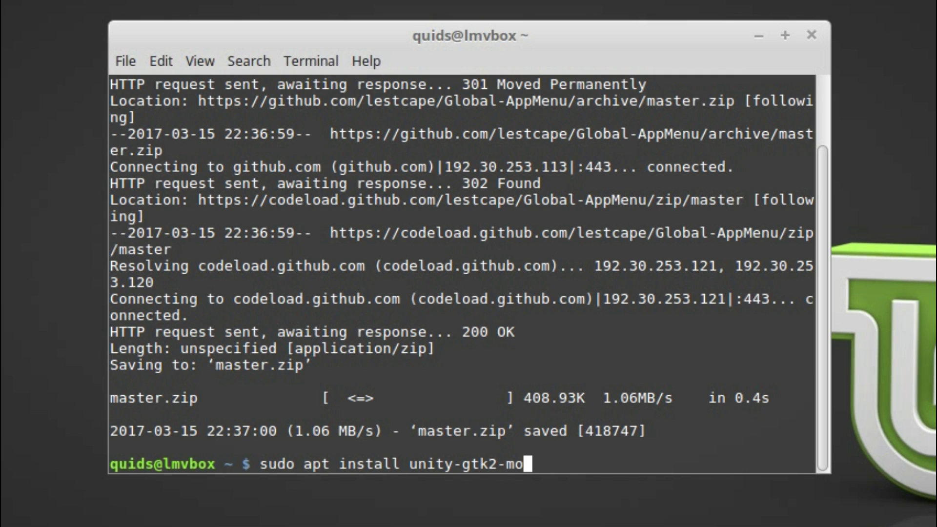
{"action": "key", "text": "Tab"}
{"action": "type", "text": "unity-gtk"}
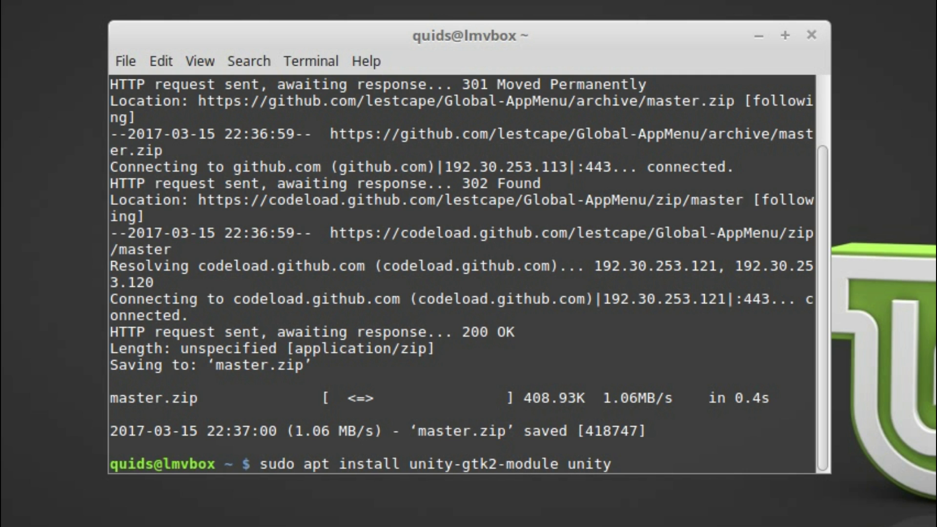
{"action": "type", "text": "3-m"}
{"action": "key", "text": "Tab"}
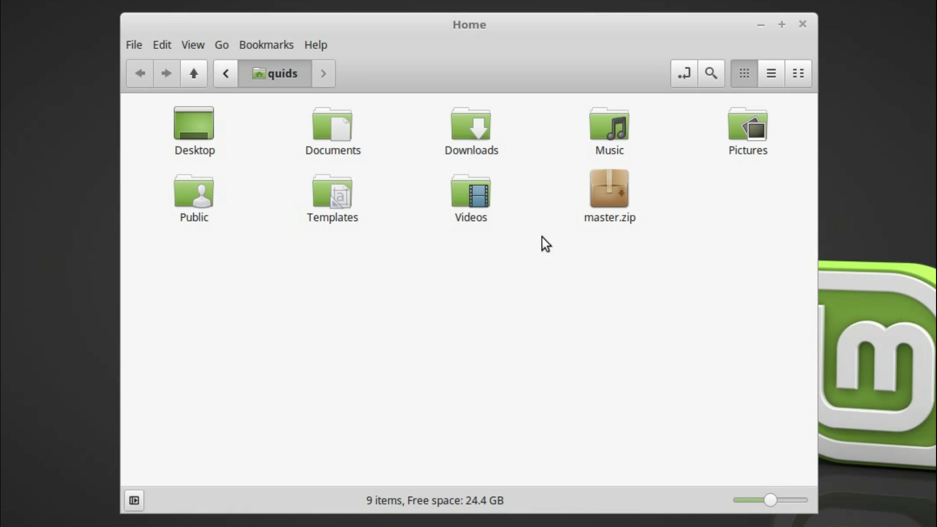
- Drag Global-AppMenu-master out of master.zip into Home, close Archive Manager and open the folder
{"action": "double_click", "coordinate": [606, 187]}
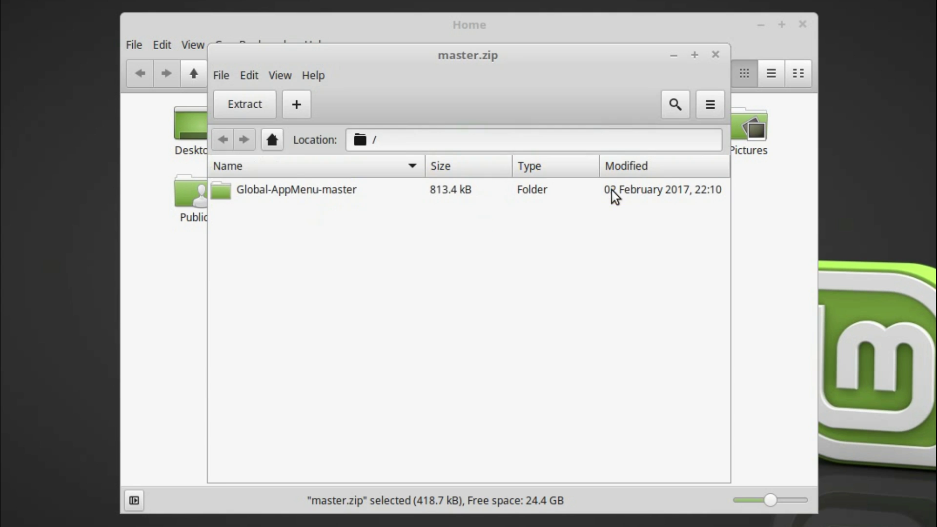
{"action": "left_click_drag", "start_coordinate": [323, 196], "coordinate": [174, 303]}
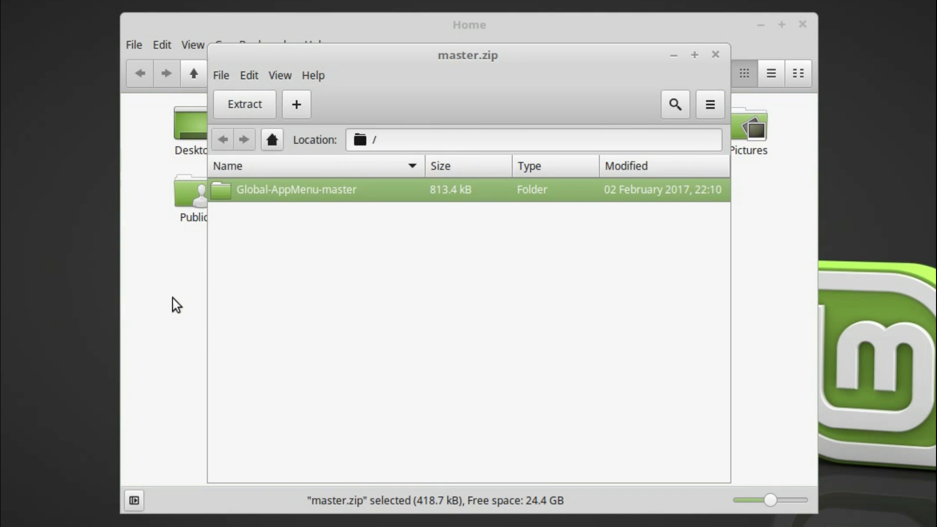
{"action": "left_click", "coordinate": [716, 55]}
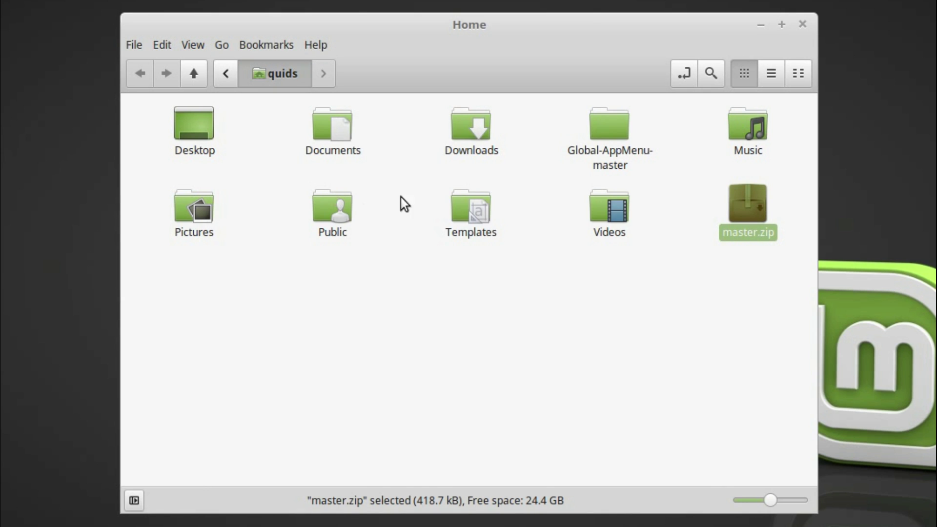
{"action": "double_click", "coordinate": [614, 153]}
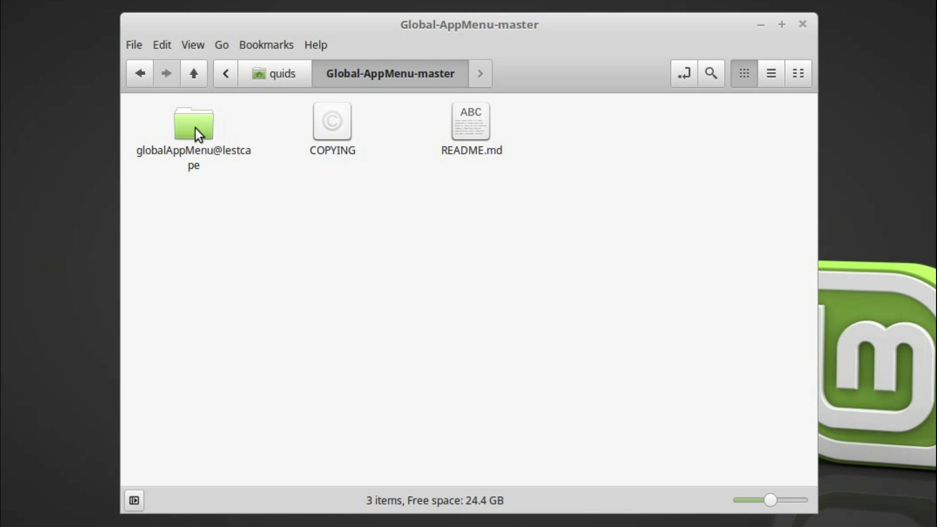
- Cut the globalAppMenu@lestcape folder, then open the hidden .local folder in Home
{"action": "right_click", "coordinate": [196, 128]}
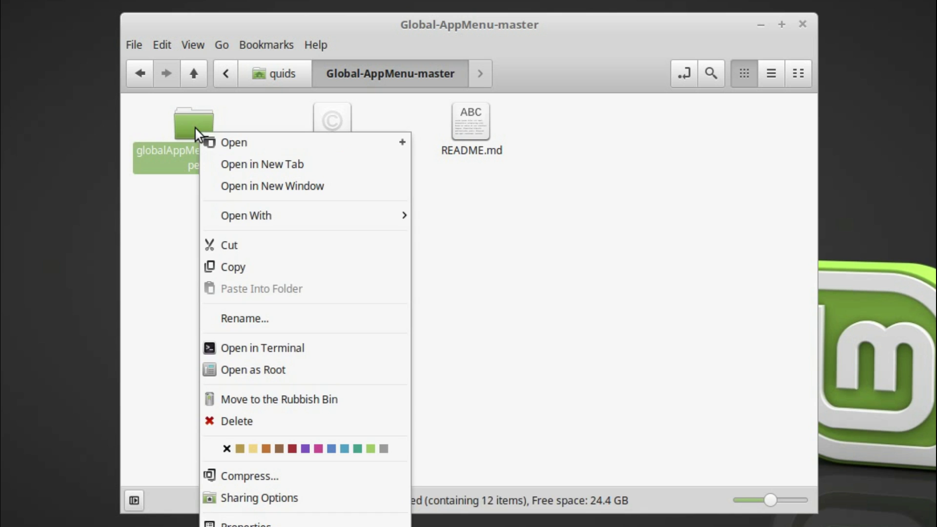
{"action": "left_click", "coordinate": [281, 235]}
{"action": "left_click", "coordinate": [195, 73]}
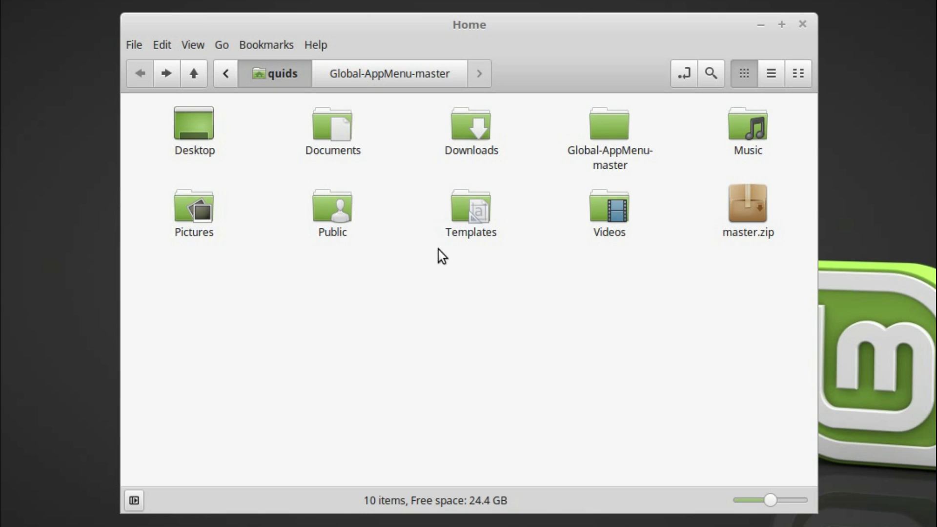
{"action": "key", "text": "ctrl+h"}
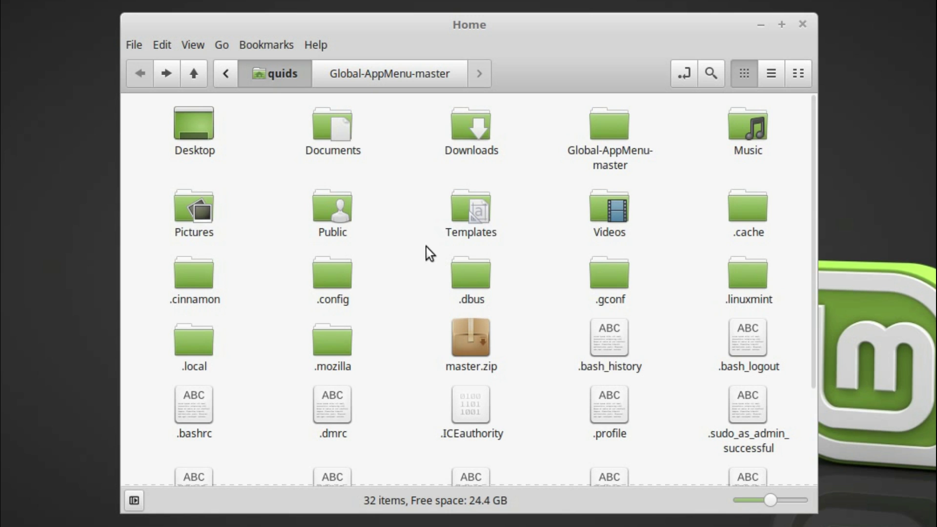
{"action": "left_click", "coordinate": [205, 344]}
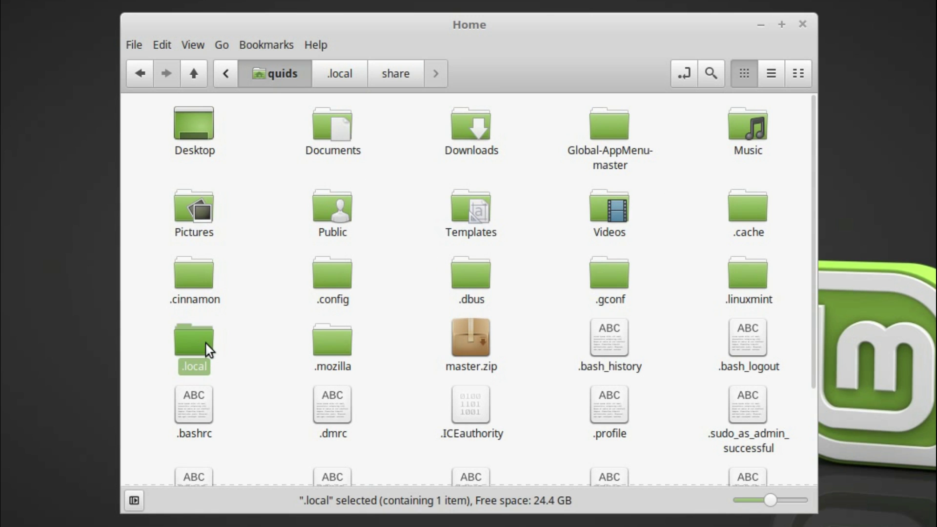
{"action": "double_click", "coordinate": [206, 344]}
- Go into share/cinnamon/applets and paste the globalAppMenu@lestcape folder there
{"action": "double_click", "coordinate": [193, 133]}
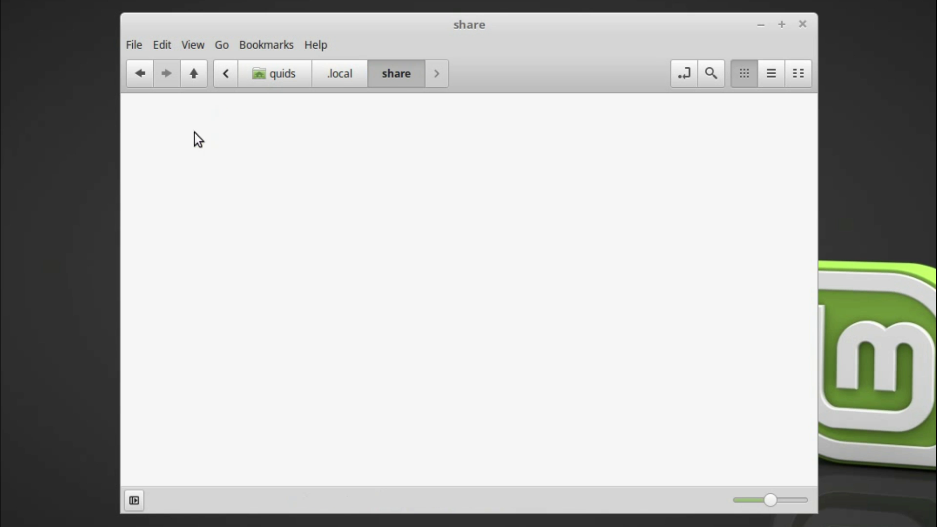
{"action": "double_click", "coordinate": [201, 131]}
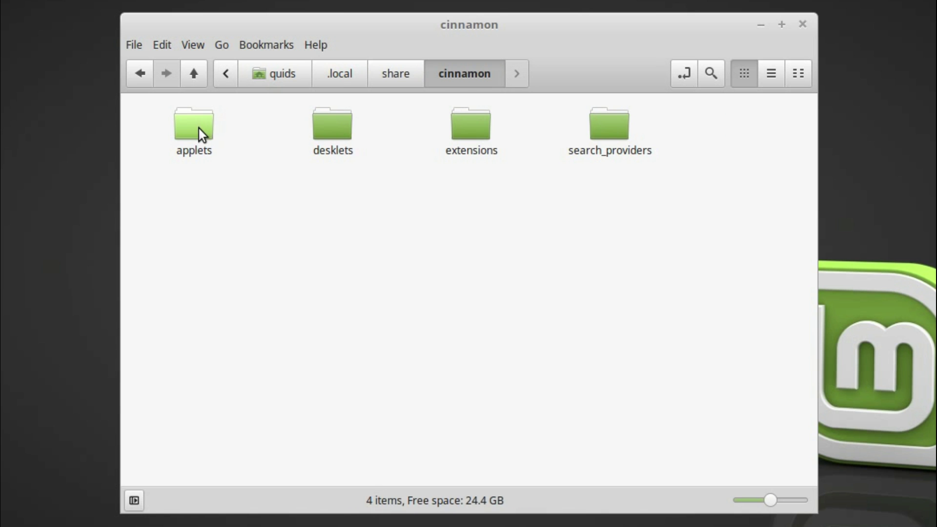
{"action": "left_click", "coordinate": [199, 128]}
{"action": "double_click", "coordinate": [198, 121]}
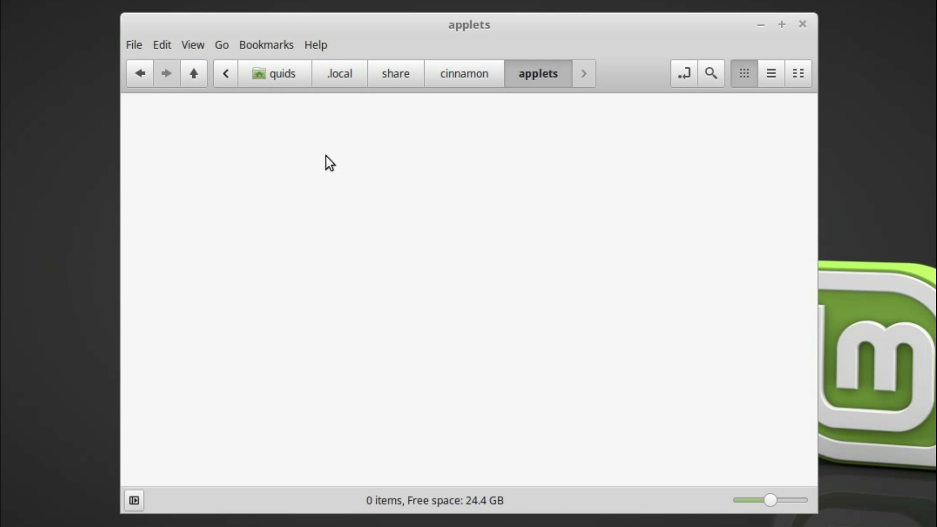
{"action": "right_click", "coordinate": [300, 151]}
{"action": "left_click", "coordinate": [389, 334]}
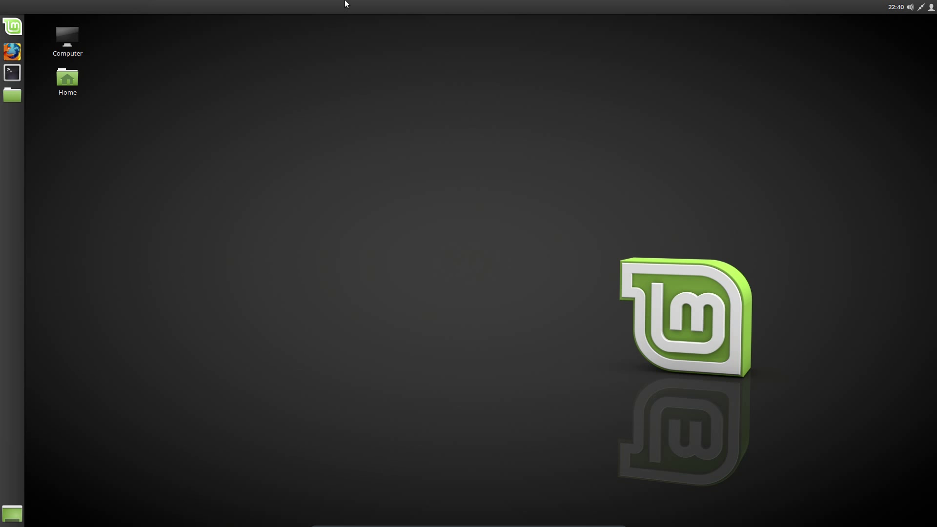
- Add the Global Application Menu applet to the panel through the Applets settings
{"action": "right_click", "coordinate": [347, 4]}
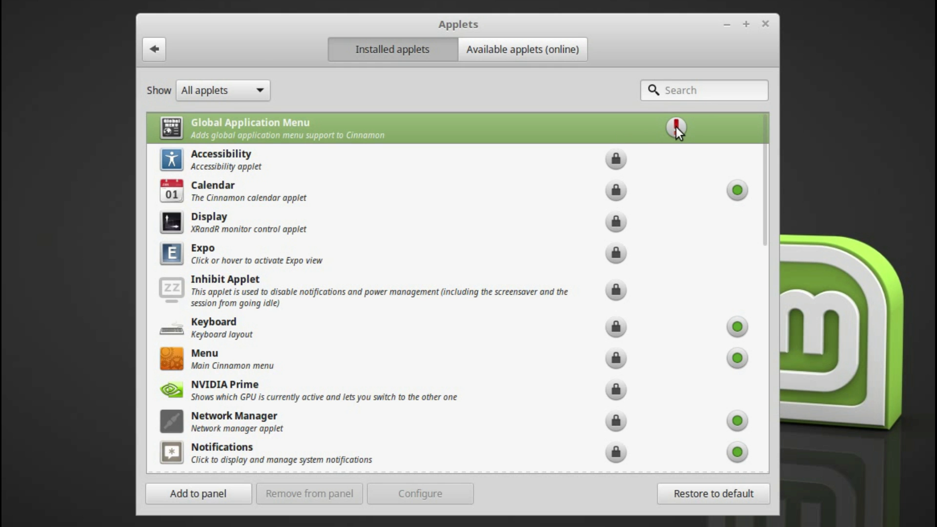
{"action": "mouse_move", "coordinate": [676, 131]}
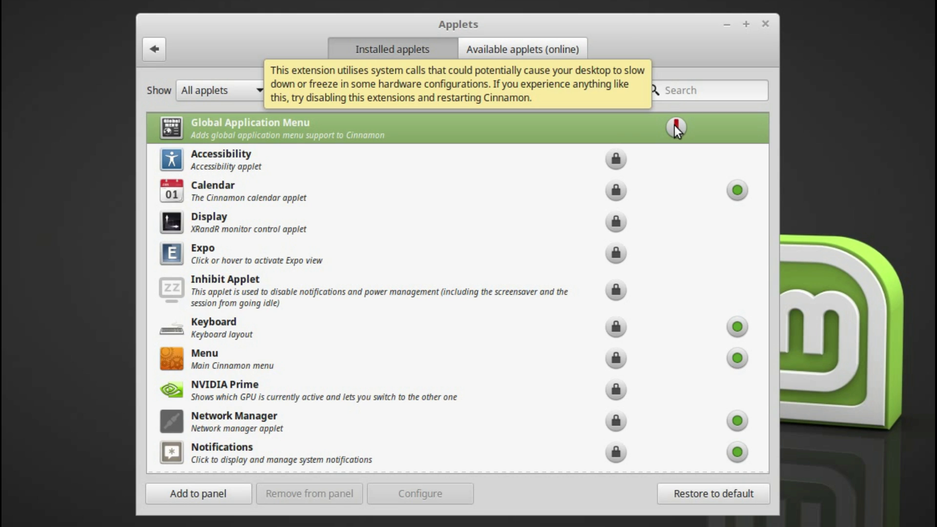
{"action": "left_click", "coordinate": [211, 494]}
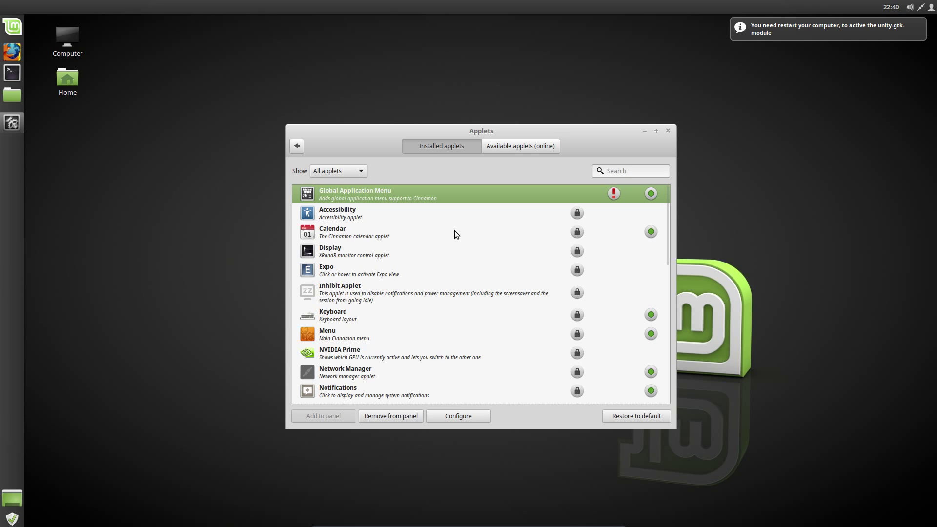
- Search online applets for 'shutdow' and install Shutdown Menu With Icons
{"action": "scroll", "coordinate": [525, 304], "scroll_direction": "down", "scroll_amount": 3}
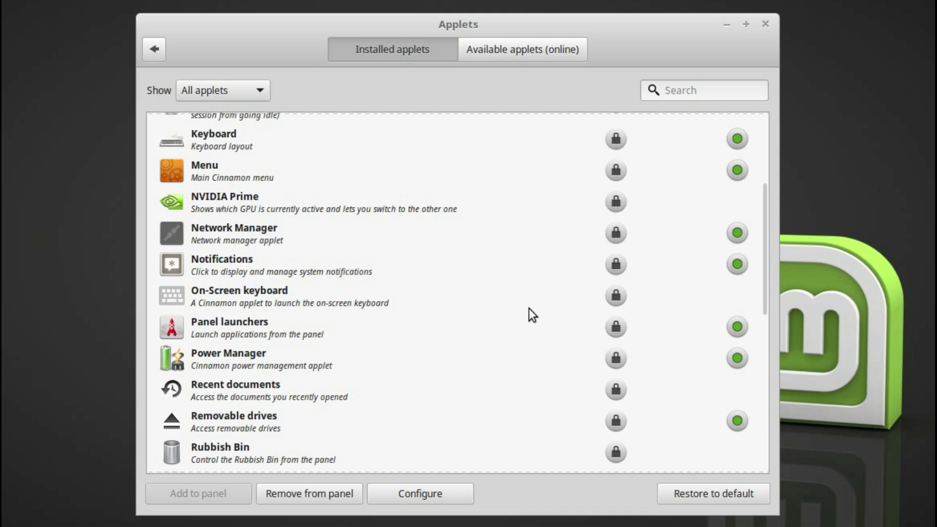
{"action": "left_click", "coordinate": [514, 47]}
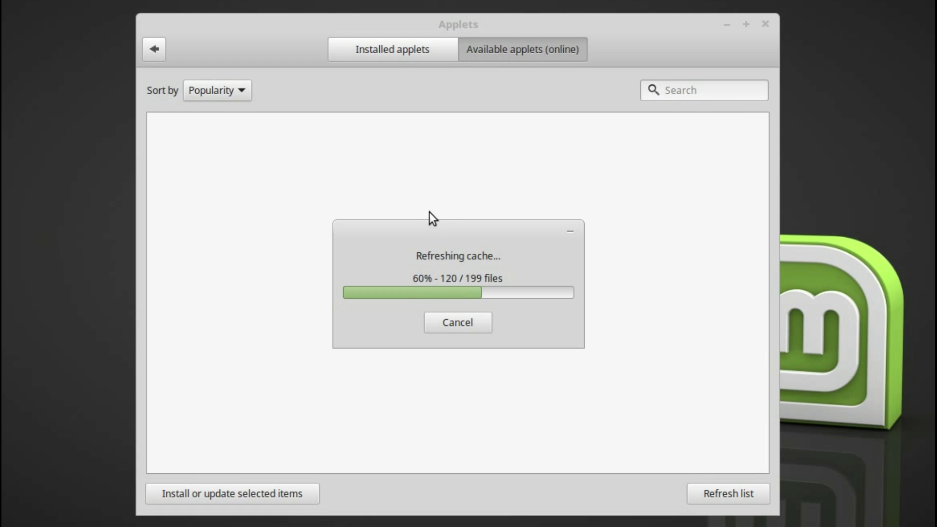
{"action": "type", "text": "shutd"}
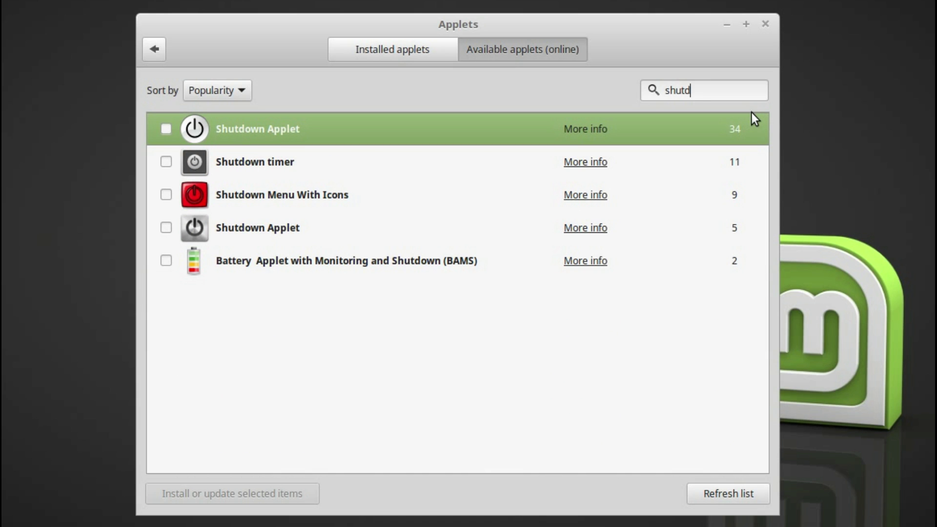
{"action": "type", "text": "ow"}
{"action": "left_click", "coordinate": [306, 199]}
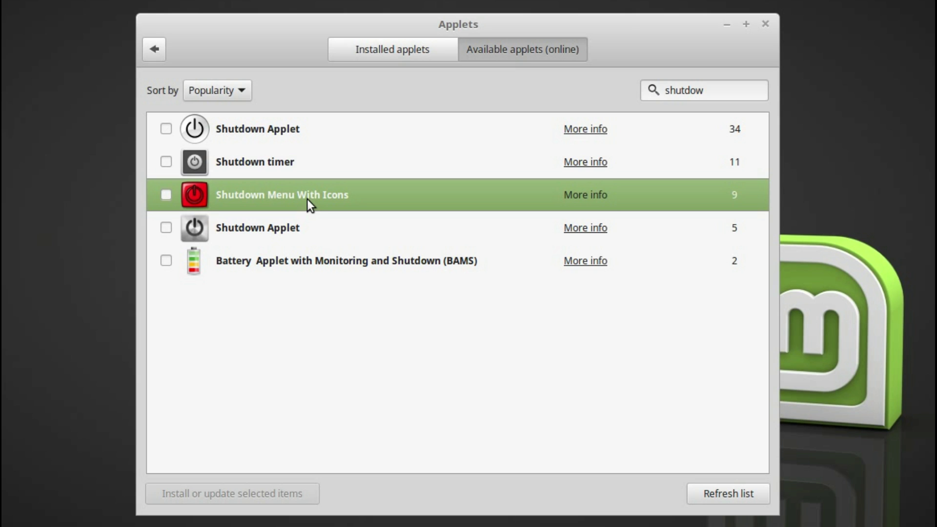
{"action": "left_click", "coordinate": [166, 195]}
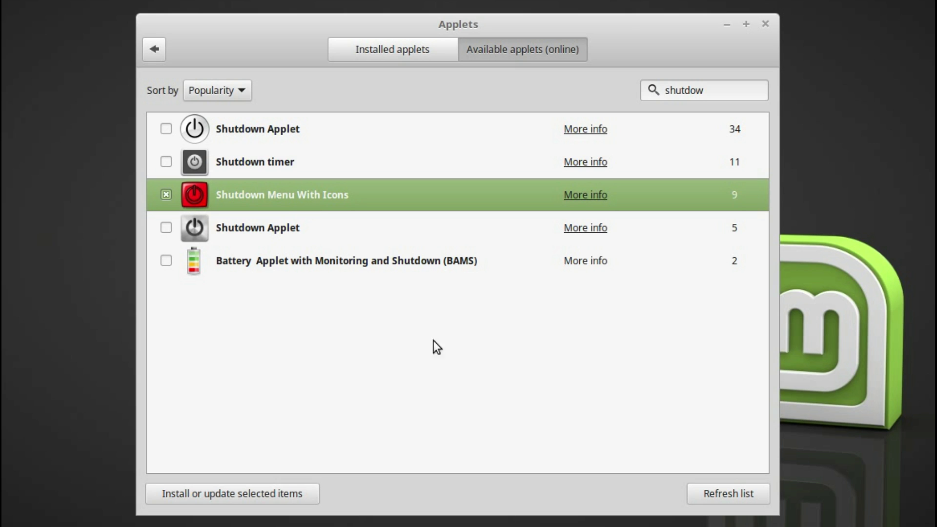
{"action": "left_click", "coordinate": [261, 494]}
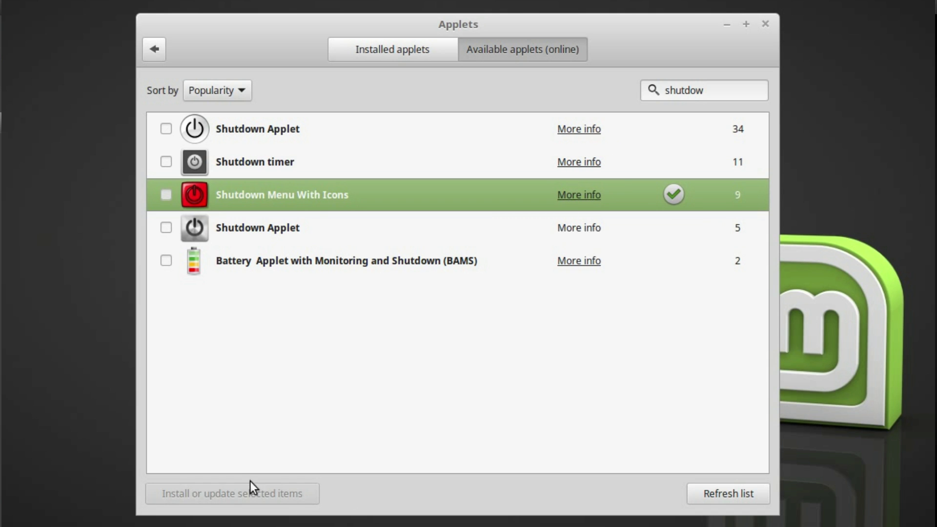
- Add Shutdown Menu With Icons to the panel and remove the User Applet
{"action": "left_click", "coordinate": [405, 51]}
{"action": "left_click", "coordinate": [419, 141]}
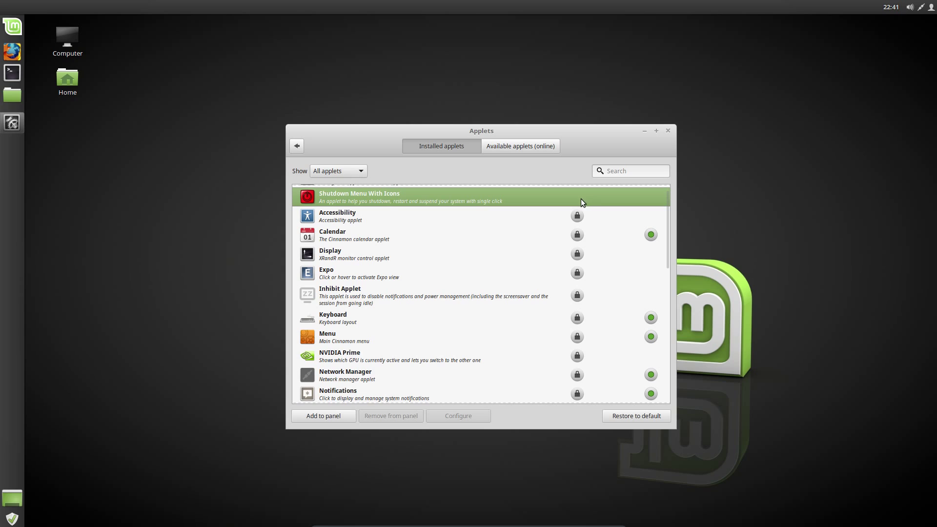
{"action": "left_click", "coordinate": [324, 415]}
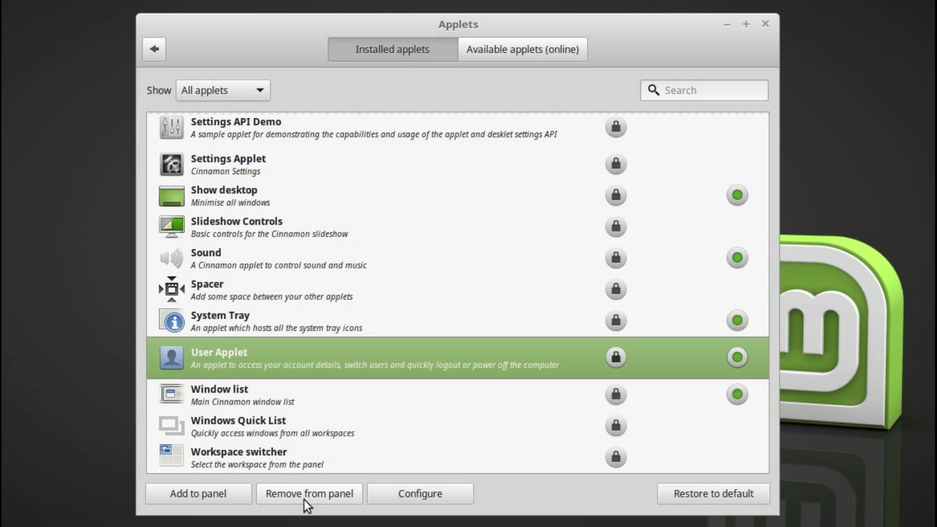
{"action": "left_click", "coordinate": [303, 499]}
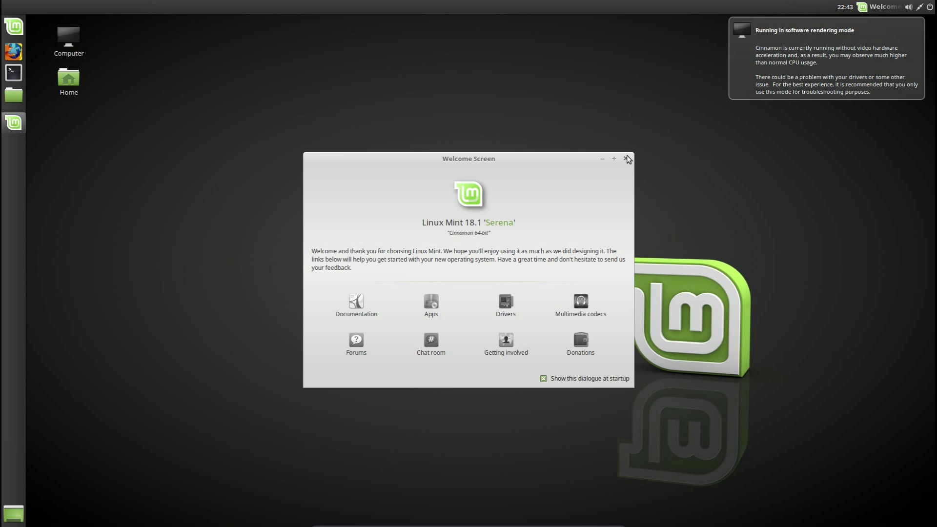
- Using panel edit mode, drag the System applet from the top panel's right end to its far left
{"action": "right_click", "coordinate": [581, 6]}
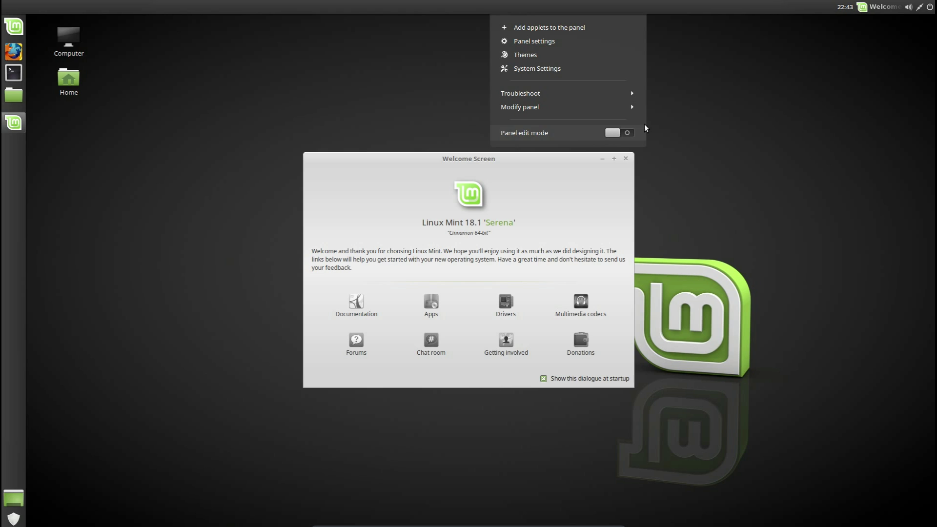
{"action": "left_click", "coordinate": [535, 41]}
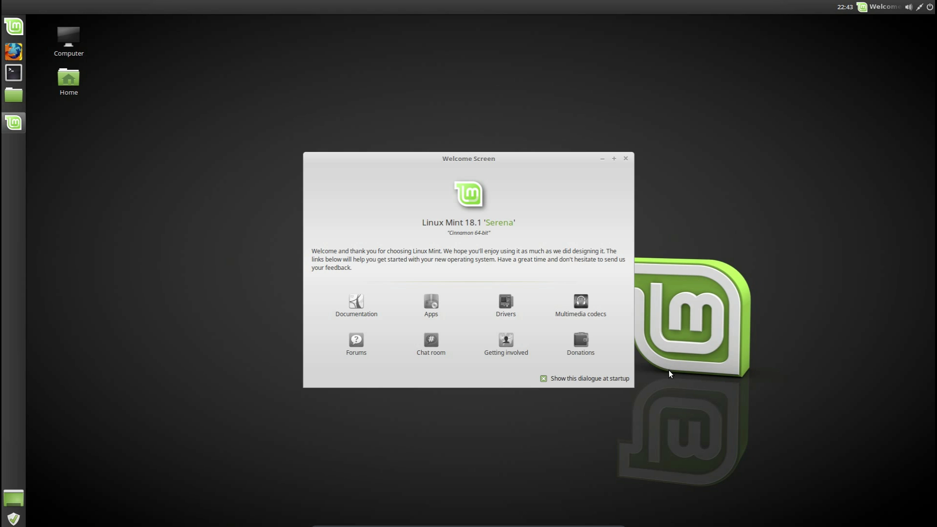
{"action": "left_click", "coordinate": [597, 321]}
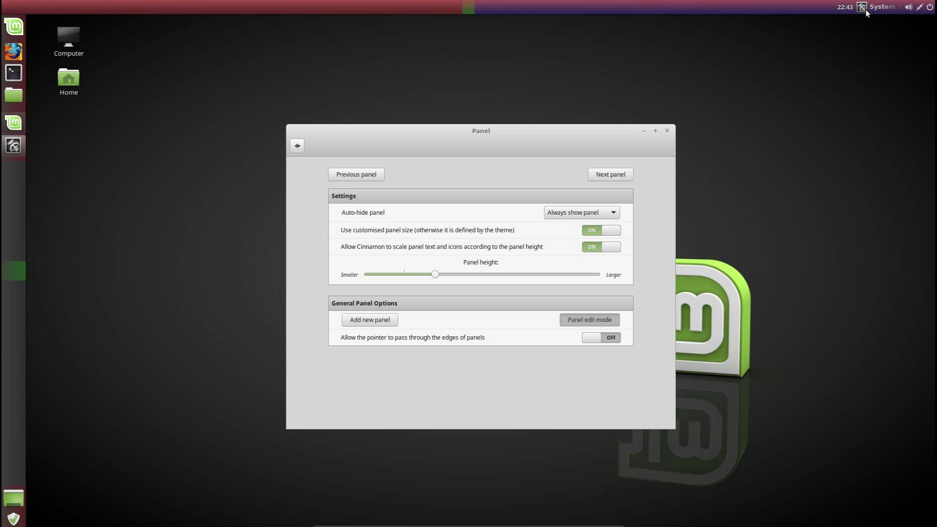
{"action": "left_click_drag", "start_coordinate": [873, 5], "coordinate": [23, 10]}
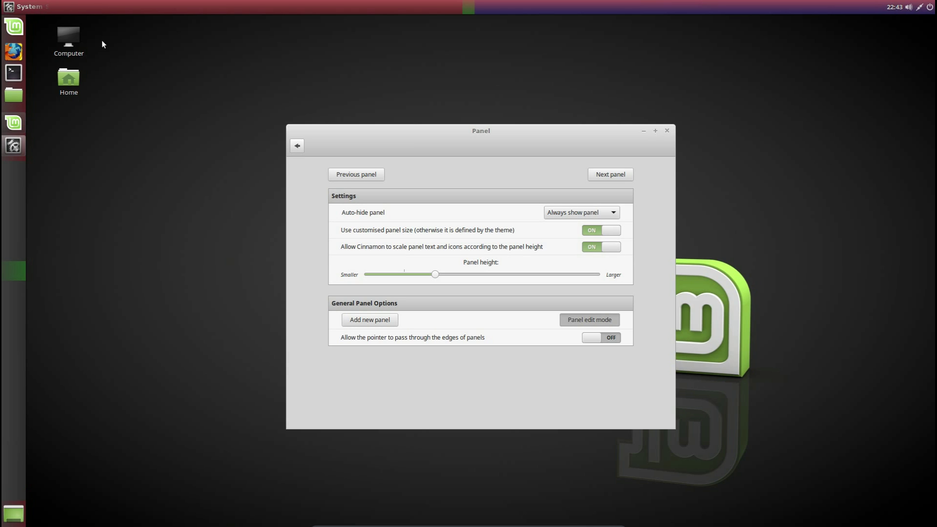
{"action": "left_click", "coordinate": [594, 323]}
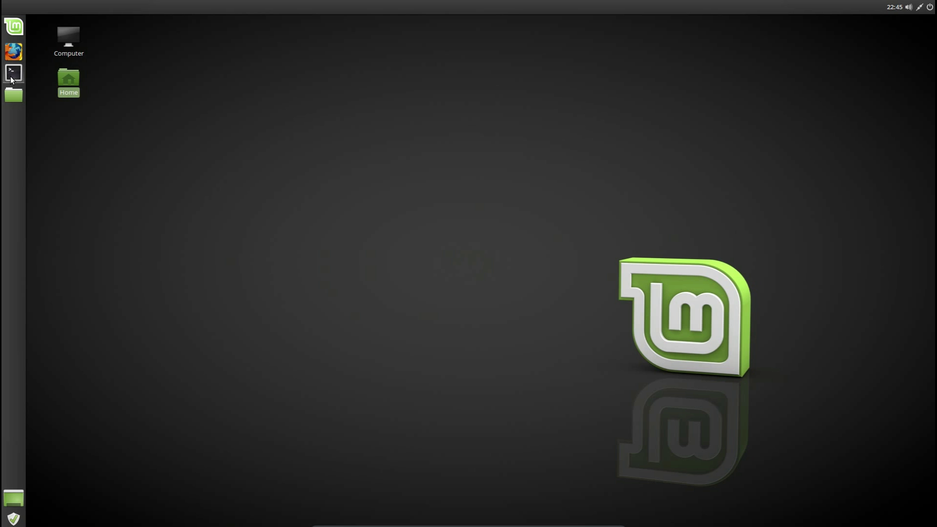
- Launch Terminal and Firefox from the left dock and open Firefox's History menu in the top bar
{"action": "left_click", "coordinate": [13, 74]}
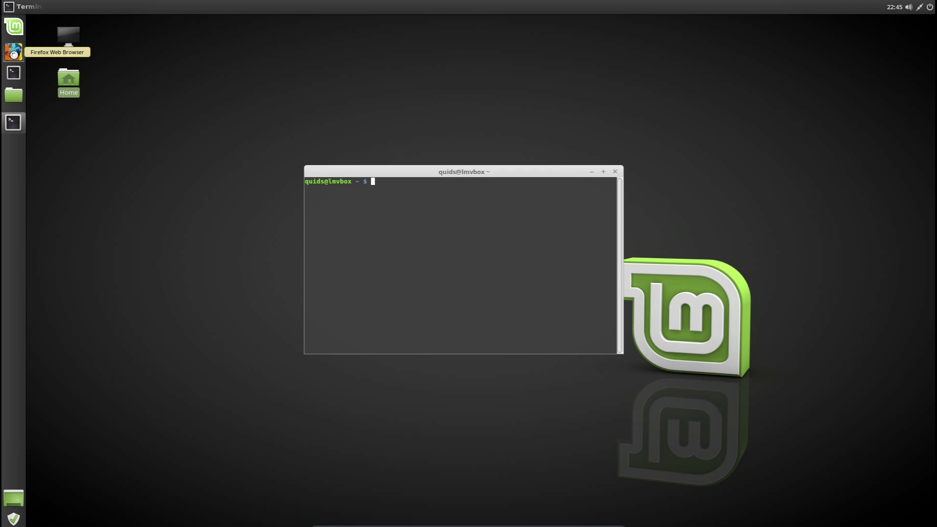
{"action": "left_click", "coordinate": [13, 52]}
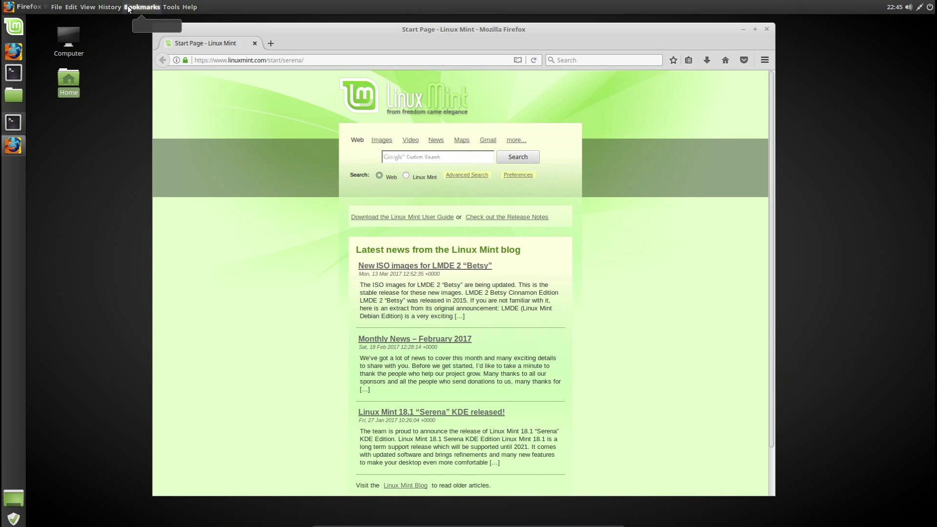
{"action": "left_click", "coordinate": [143, 7]}
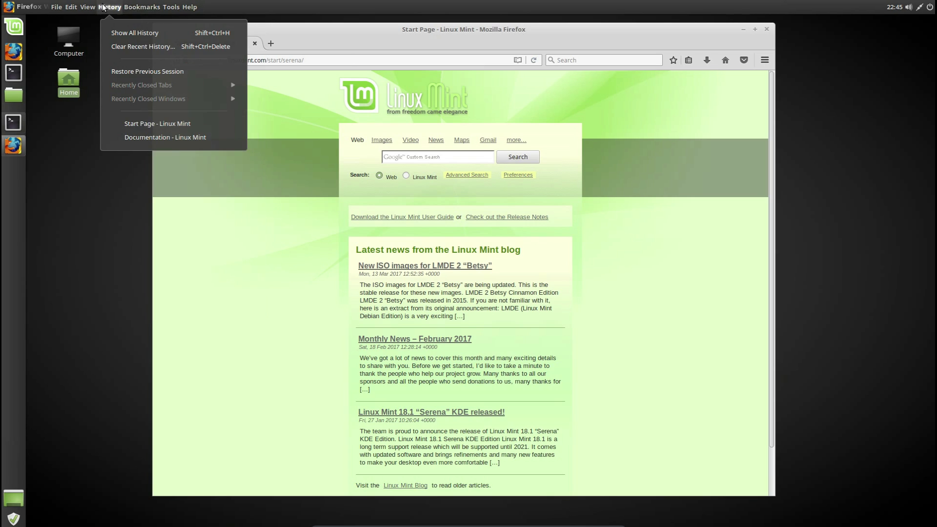
- Move the Firefox window left and down, switch to the terminal, then bring Firefox back to the front
{"action": "left_click_drag", "start_coordinate": [716, 34], "coordinate": [538, 60]}
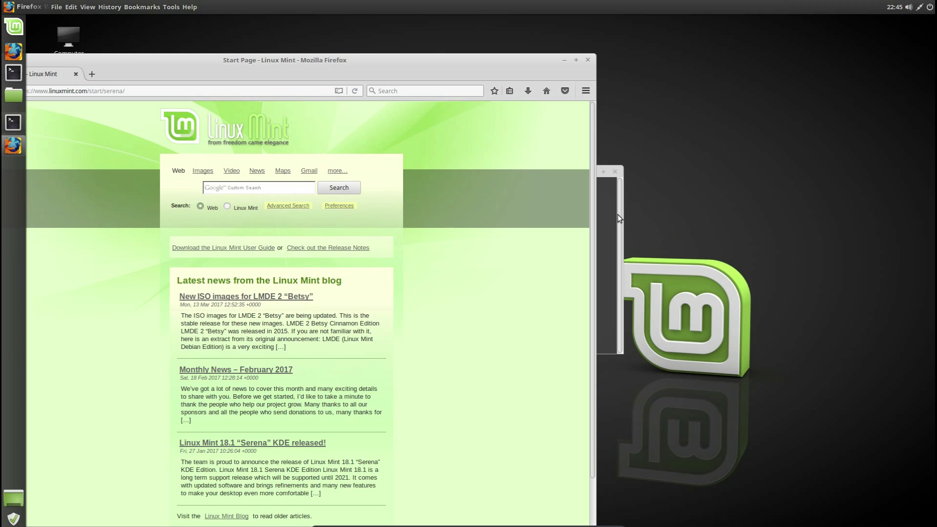
{"action": "key", "text": "ctrl+alt+t"}
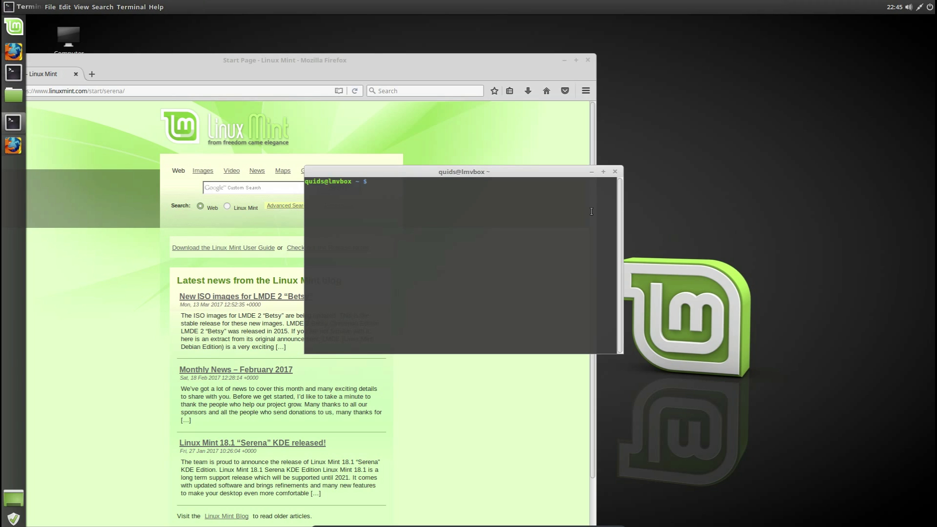
{"action": "left_click", "coordinate": [374, 65]}
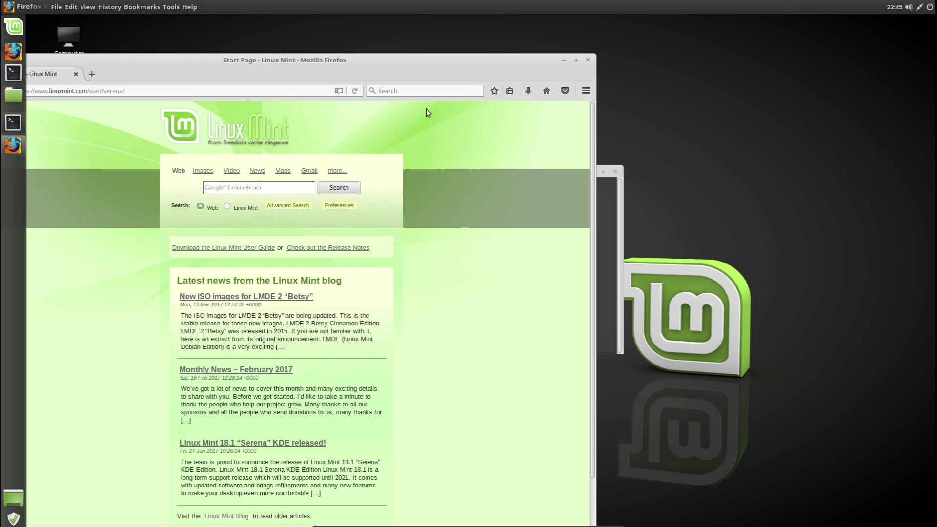